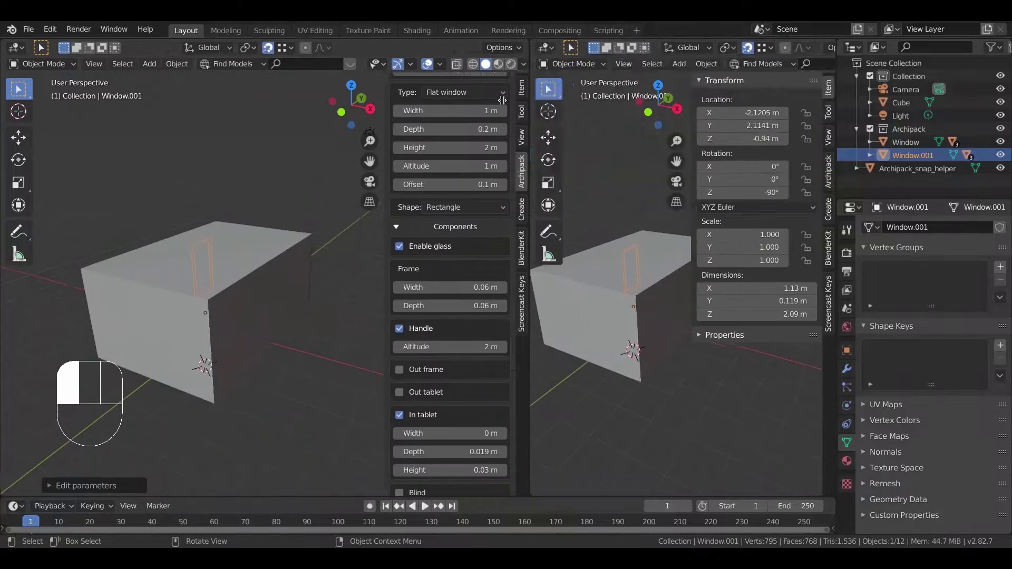
Show the World Shader Editor on the right and load wide_street_01_1k.hdr as environment texture.
{"action": "left_click", "coordinate": [514, 48]}
{"action": "left_click", "coordinate": [577, 138]}
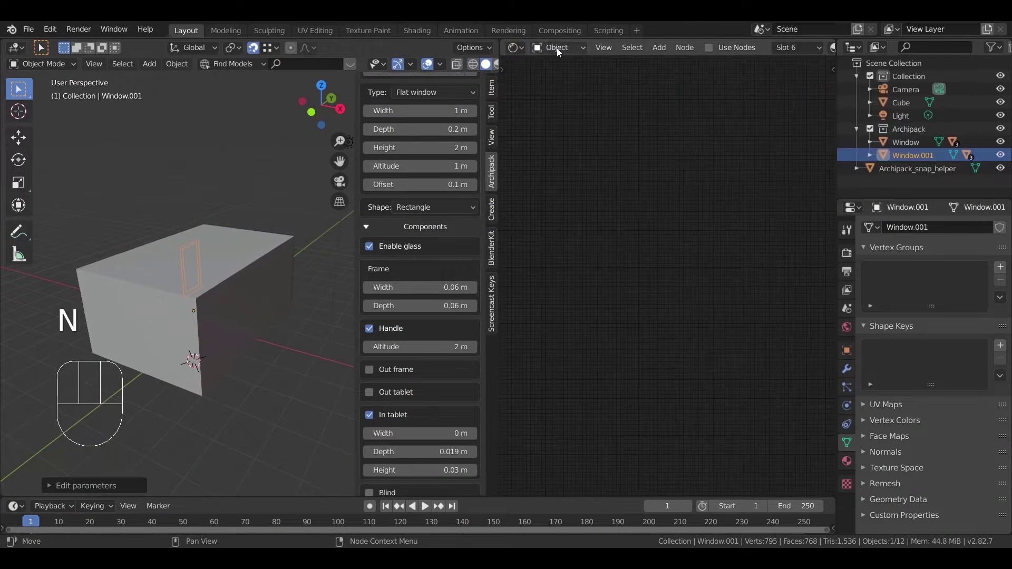
{"action": "left_click", "coordinate": [663, 252]}
{"action": "double_click", "coordinate": [507, 238]}
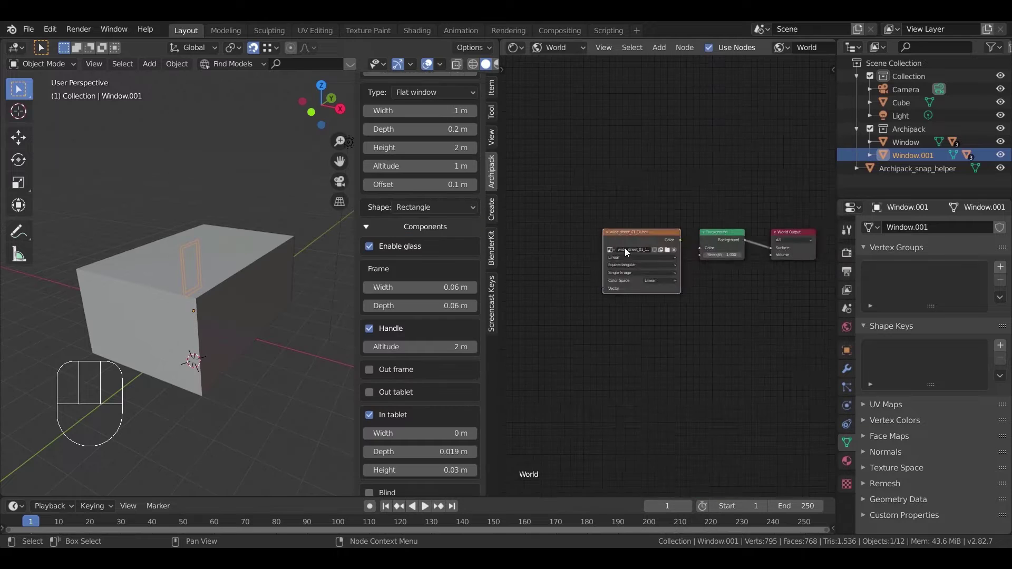
{"action": "scroll", "coordinate": [624, 248], "scroll_direction": "up", "scroll_amount": 3}
Add a Mapping node before the HDR texture and preview the camera view in Rendered shading.
{"action": "key", "text": "ctrl+t"}
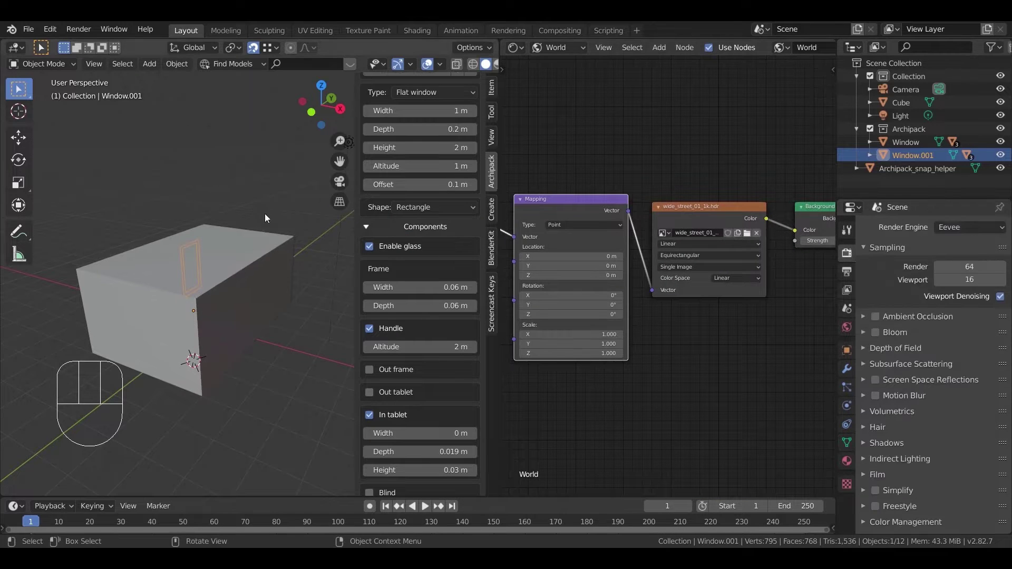
{"action": "key", "text": "z"}
{"action": "left_click", "coordinate": [276, 161]}
{"action": "key", "text": "KP_0"}
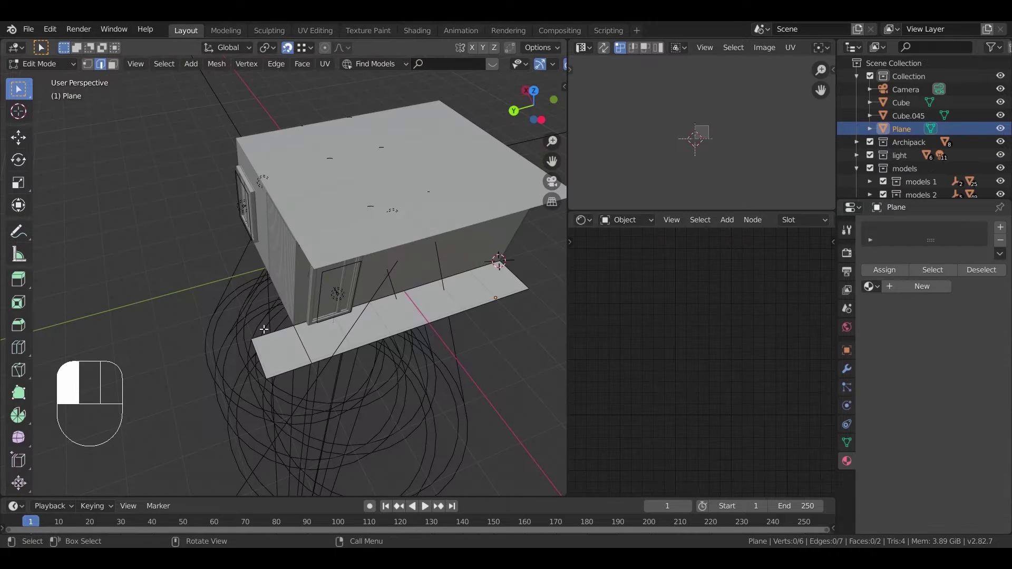
Extrude the plane's edges into a border and select the new border object.
{"action": "key", "text": "e"}
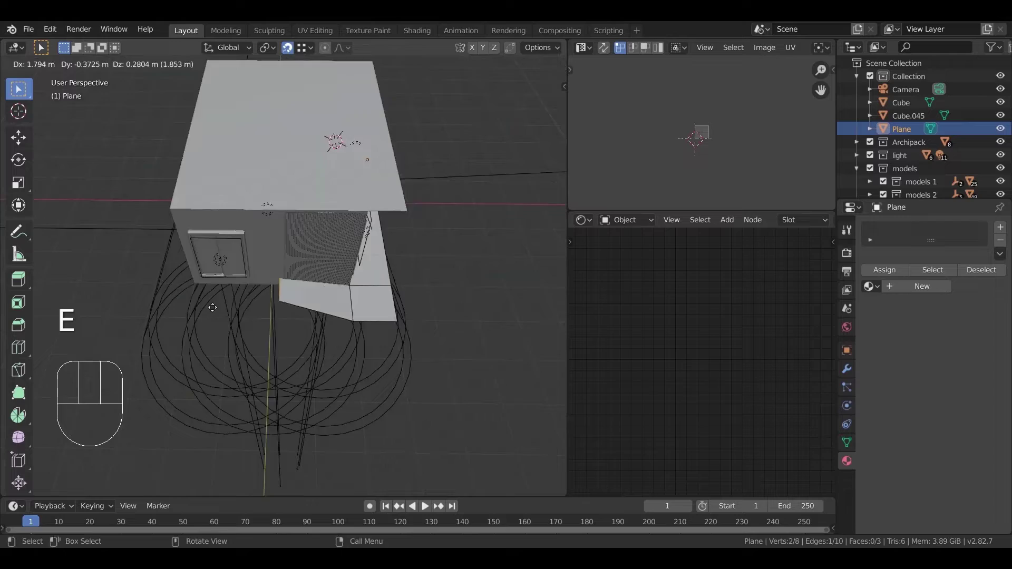
{"action": "key", "text": "KP_1"}
{"action": "key", "text": "z"}
{"action": "left_click", "coordinate": [327, 206]}
{"action": "key", "text": "Tab"}
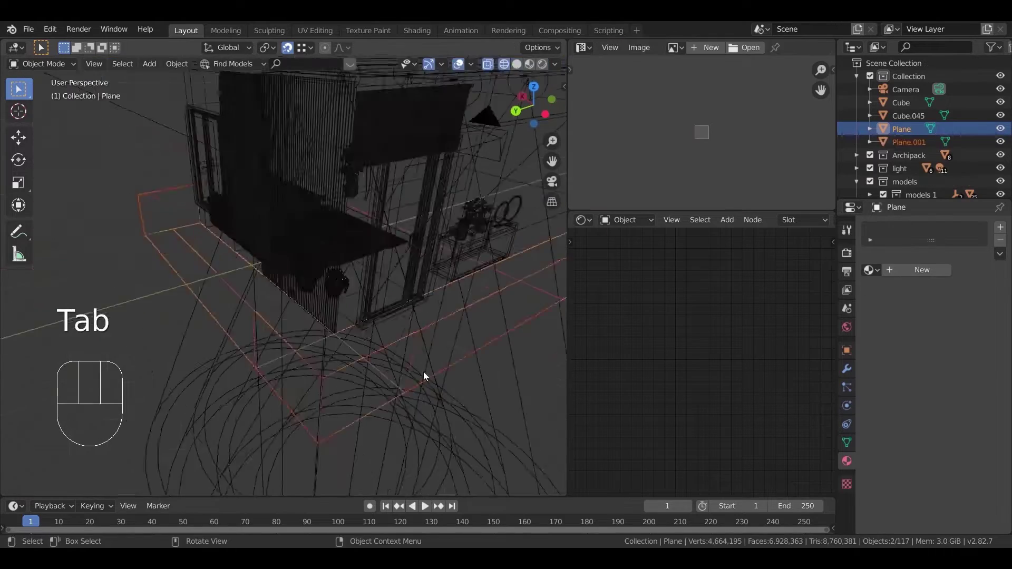
{"action": "scroll", "coordinate": [319, 334], "scroll_direction": "up", "scroll_amount": 3}
Inset the border's faces into frames and give the inset panels thickness with Alt+S.
{"action": "key", "text": "Tab"}
{"action": "key", "text": "Tab"}
{"action": "key", "text": "ctrl+a"}
{"action": "key", "text": "Tab"}
{"action": "key", "text": "a"}
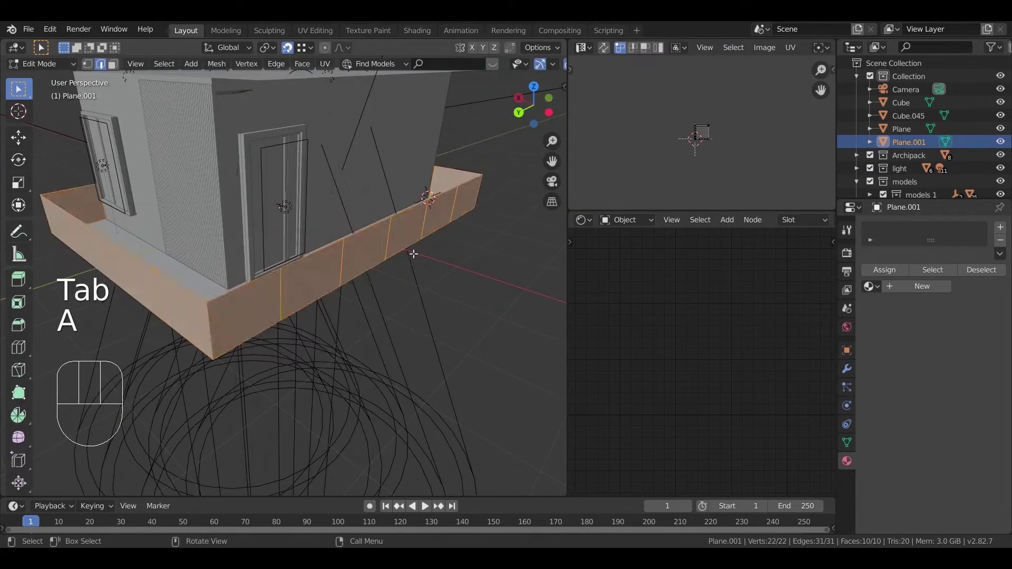
{"action": "right_click", "coordinate": [414, 250]}
{"action": "left_click", "coordinate": [395, 319]}
{"action": "key", "text": "alt+s"}
{"action": "left_click", "coordinate": [427, 304]}
{"action": "scroll", "coordinate": [427, 303], "scroll_direction": "down", "scroll_amount": 3}
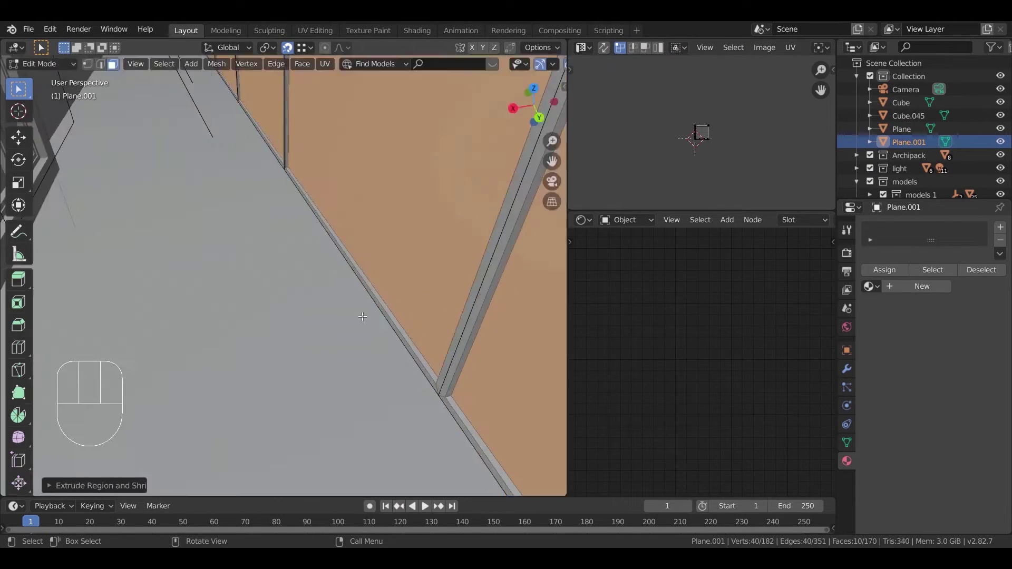
Assign the glass.002 material to the panels in a second material slot.
{"action": "left_click", "coordinate": [870, 286]}
{"action": "left_click", "coordinate": [891, 317]}
{"action": "type", "text": "g"}
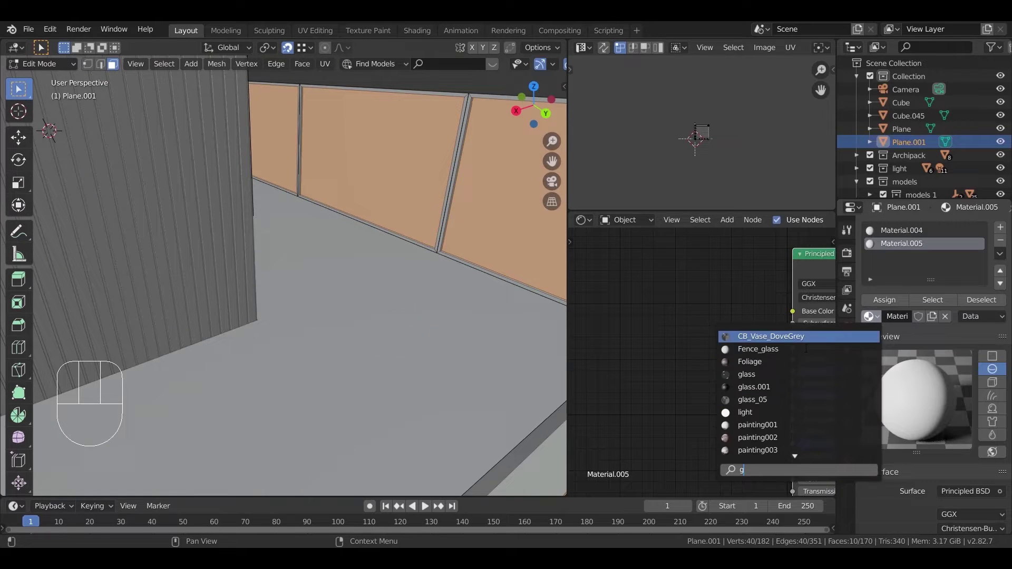
{"action": "type", "text": "lass.002"}
{"action": "key", "text": "Return"}
{"action": "key", "text": "Tab"}
{"action": "scroll", "coordinate": [676, 393], "scroll_direction": "up", "scroll_amount": 2}
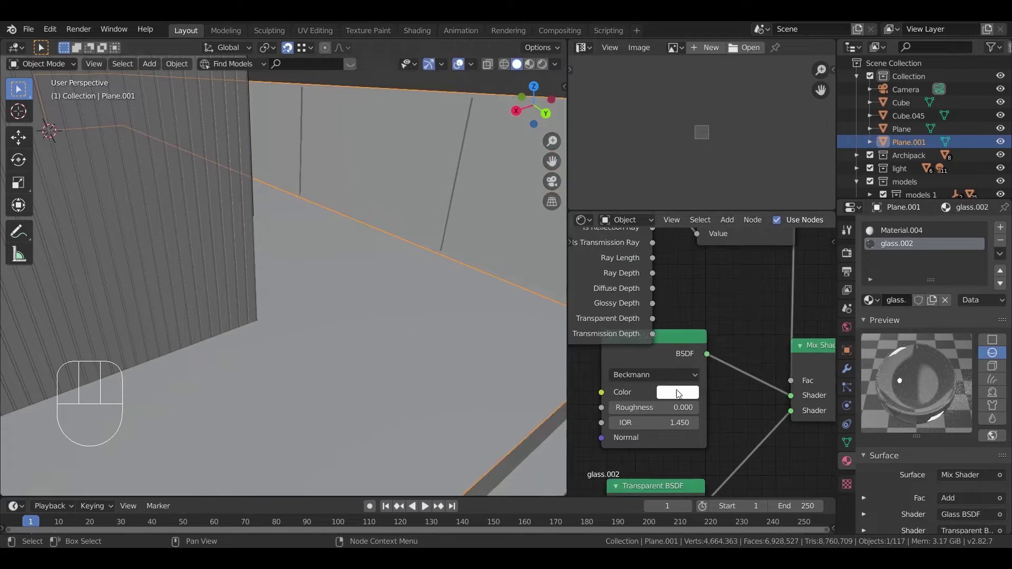
{"action": "scroll", "coordinate": [306, 275], "scroll_direction": "down", "scroll_amount": 5}
Set the frame material's Metallic and Roughness to 0.3.
{"action": "left_click", "coordinate": [902, 230]}
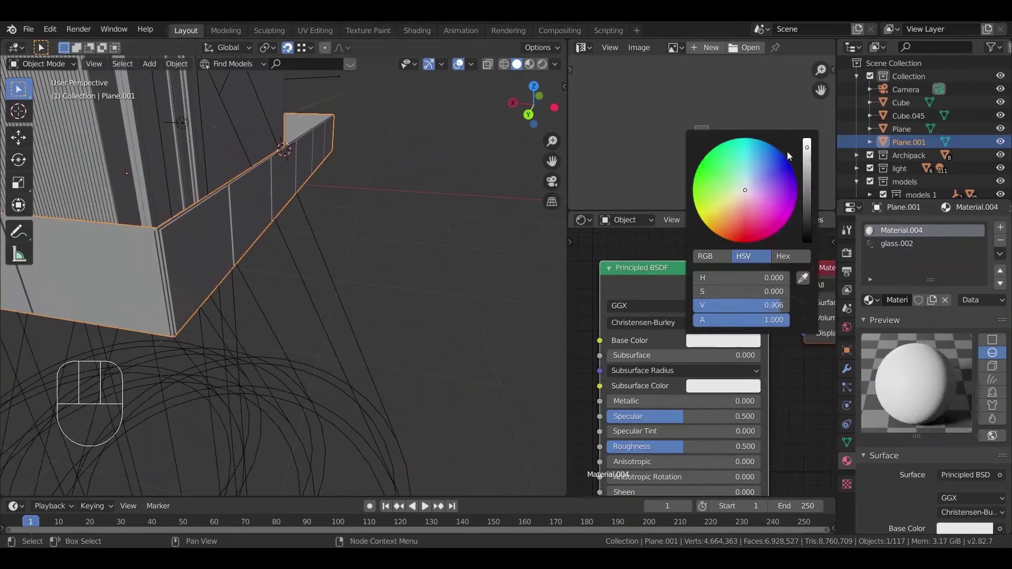
{"action": "double_click", "coordinate": [700, 414]}
{"action": "left_click", "coordinate": [384, 331]}
Switch the render engine to Cycles and render the living room through the camera.
{"action": "key", "text": "KP_0"}
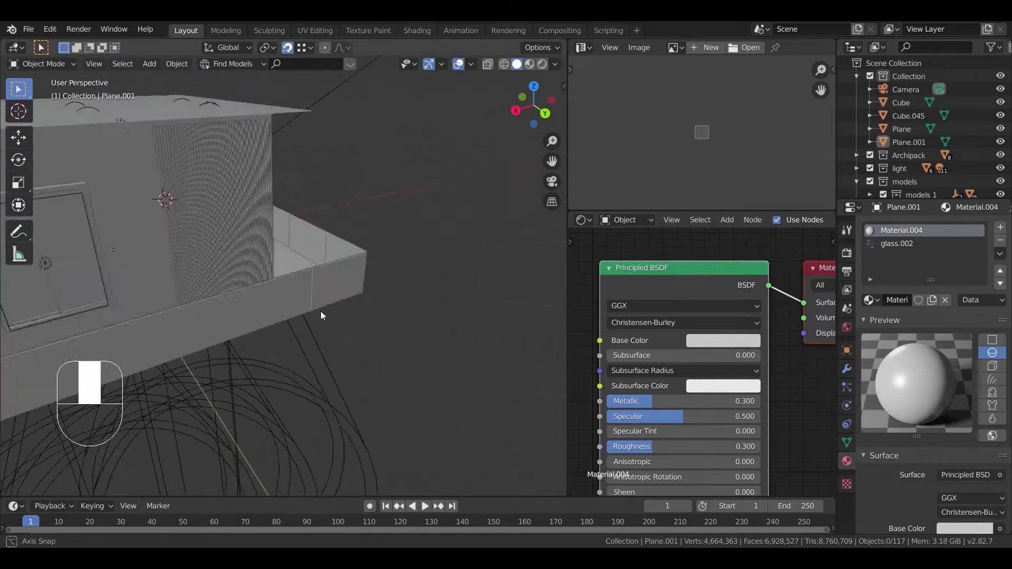
{"action": "left_click", "coordinate": [846, 252]}
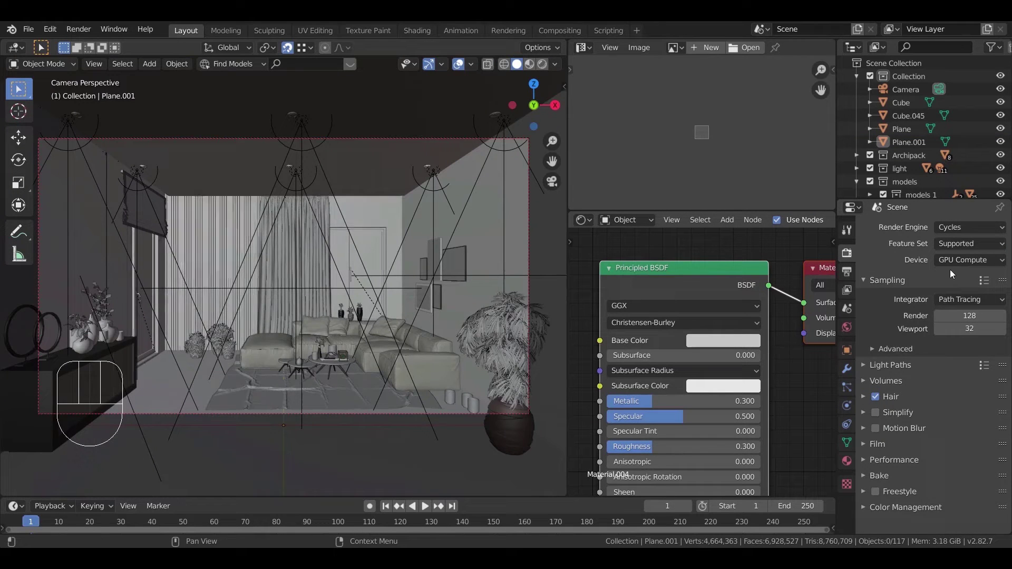
{"action": "left_click", "coordinate": [914, 349]}
{"action": "scroll", "coordinate": [909, 364], "scroll_direction": "down", "scroll_amount": 3}
{"action": "scroll", "coordinate": [914, 433], "scroll_direction": "down", "scroll_amount": 2}
{"action": "scroll", "coordinate": [880, 476], "scroll_direction": "down", "scroll_amount": 2}
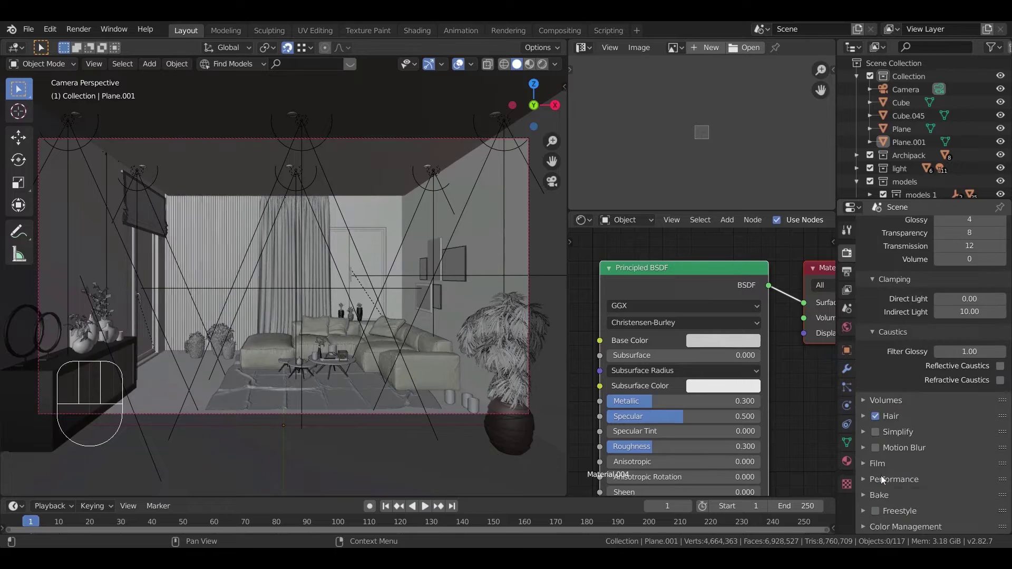
{"action": "left_click", "coordinate": [846, 290]}
{"action": "left_click", "coordinate": [529, 63]}
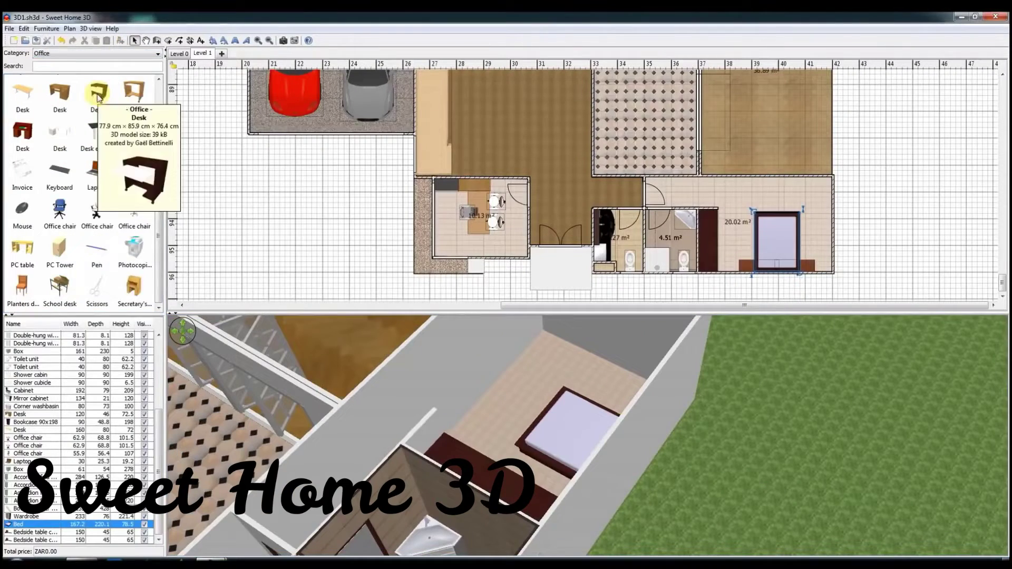
Drag a PC table into the plan and walk through the house in the 3D view.
{"action": "left_click_drag", "start_coordinate": [34, 251], "coordinate": [775, 178]}
{"action": "left_click", "coordinate": [90, 29]}
{"action": "left_click", "coordinate": [156, 44]}
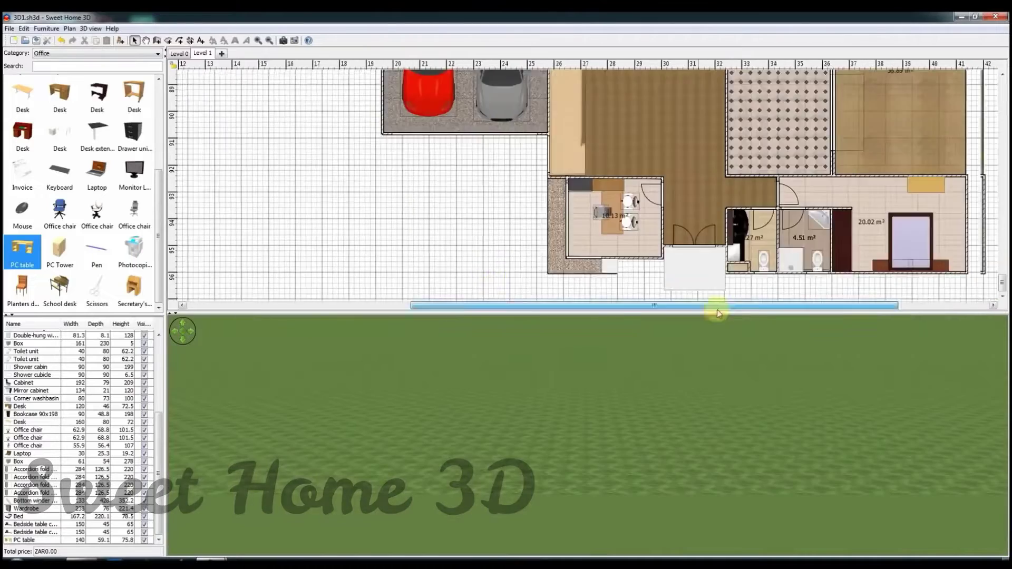
{"action": "left_click", "coordinate": [269, 40]}
{"action": "left_click", "coordinate": [258, 39]}
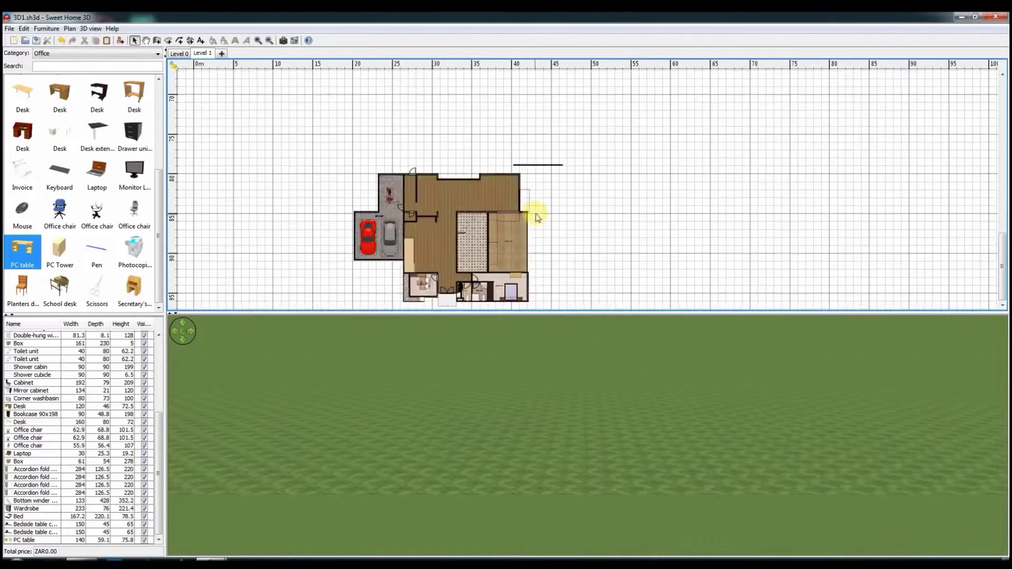
{"action": "left_click_drag", "start_coordinate": [655, 420], "coordinate": [600, 455]}
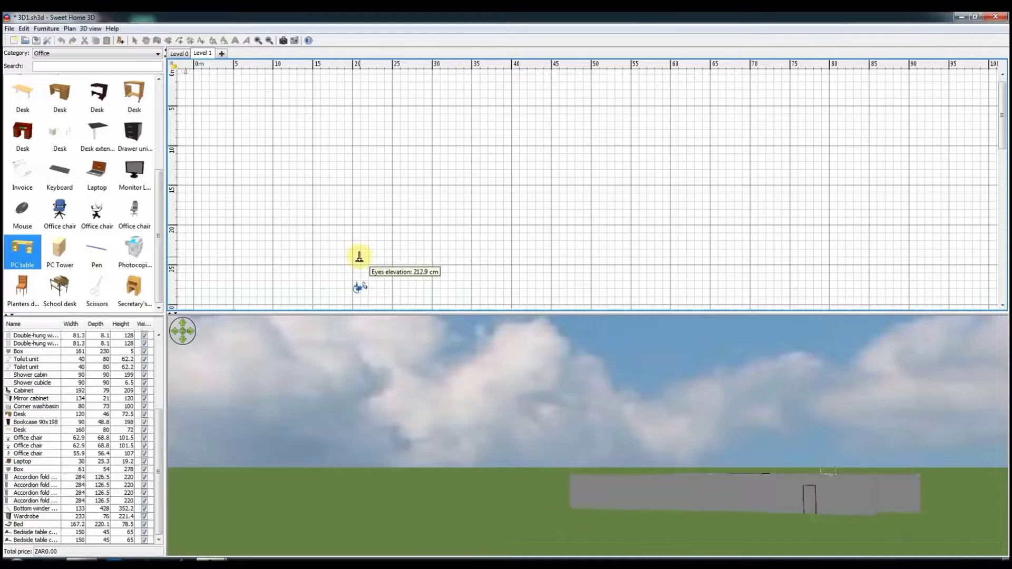
{"action": "left_click_drag", "start_coordinate": [359, 287], "coordinate": [511, 335]}
Place the PC table in the bedroom and put a laptop on it.
{"action": "left_click", "coordinate": [258, 40]}
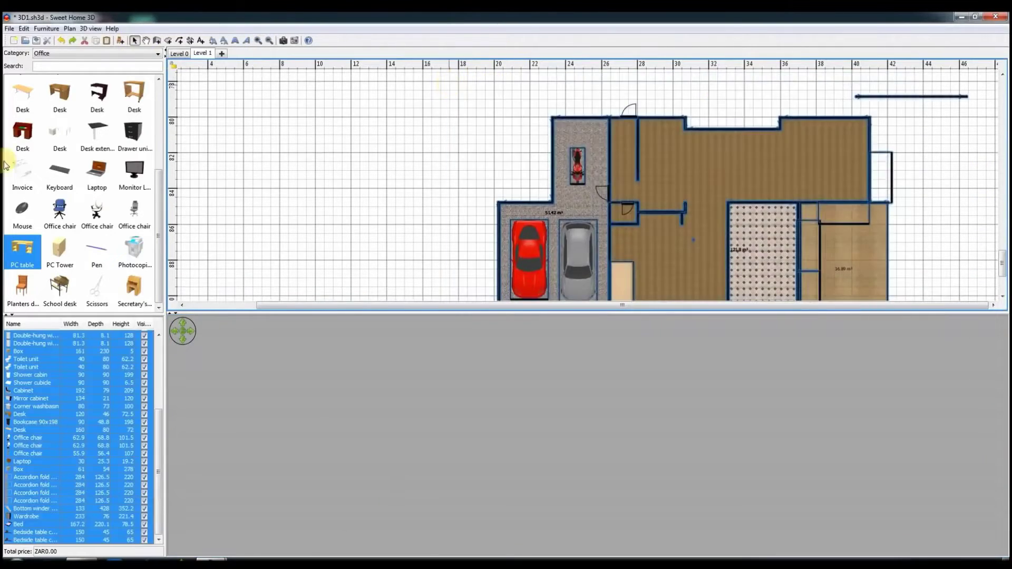
{"action": "left_click", "coordinate": [269, 40]}
{"action": "key", "text": "ctrl+a"}
{"action": "left_click", "coordinate": [253, 87]}
{"action": "left_click", "coordinate": [257, 40]}
{"action": "left_click", "coordinate": [259, 40]}
{"action": "left_click", "coordinate": [258, 40]}
{"action": "left_click", "coordinate": [257, 39]}
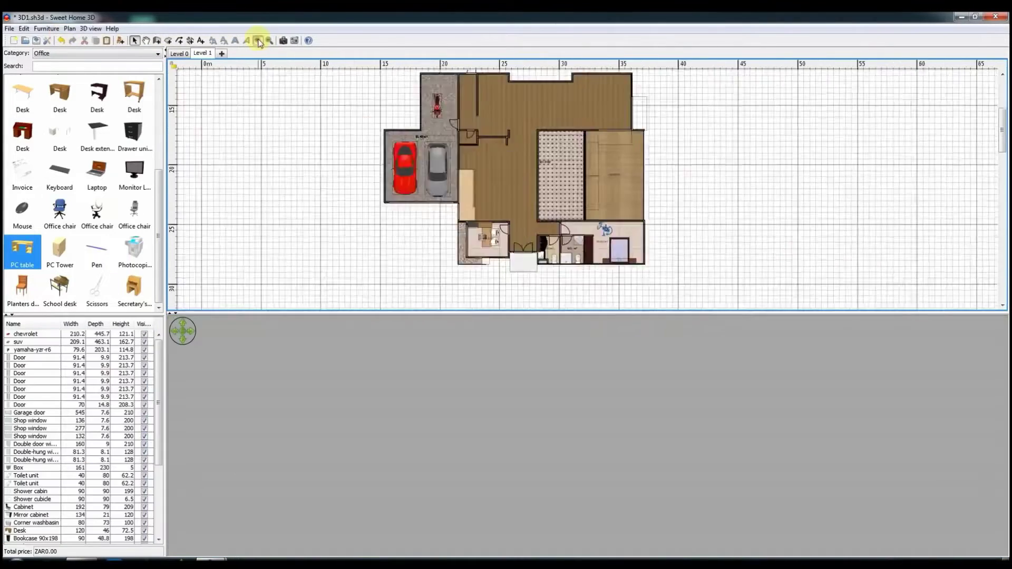
{"action": "mouse_move", "coordinate": [690, 401]}
{"action": "left_mouse_down"}
{"action": "mouse_move", "coordinate": [768, 290]}
{"action": "mouse_move", "coordinate": [502, 378]}
{"action": "left_mouse_up"}
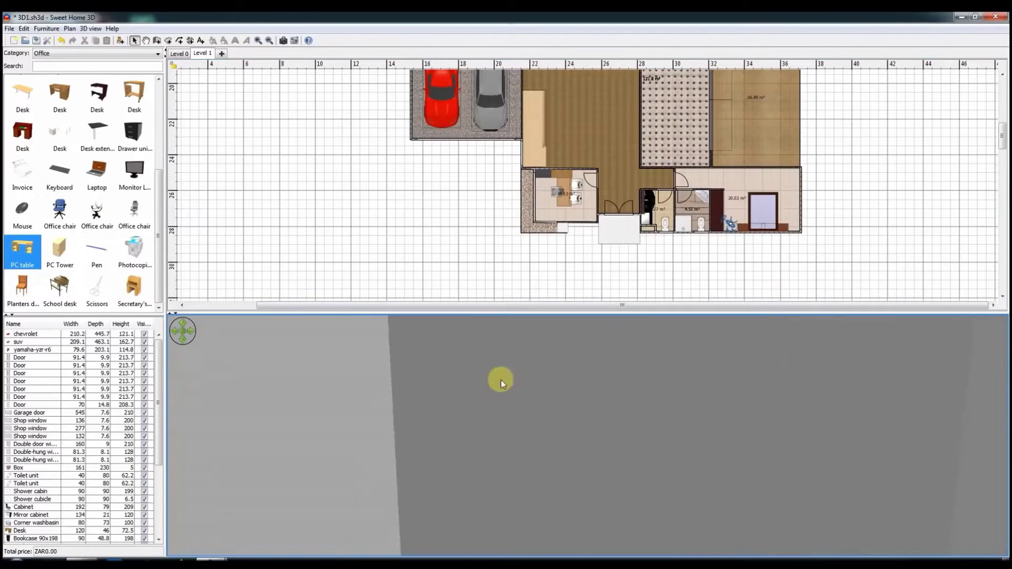
{"action": "left_click_drag", "start_coordinate": [348, 178], "coordinate": [775, 178]}
{"action": "left_click_drag", "start_coordinate": [97, 168], "coordinate": [762, 176]}
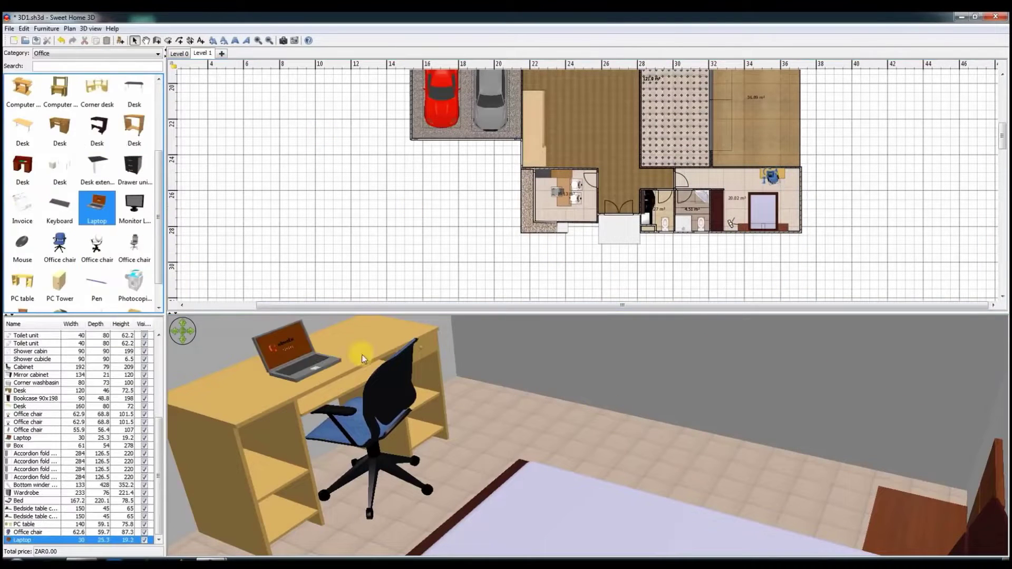
{"action": "scroll", "coordinate": [668, 138], "scroll_direction": "up", "scroll_amount": 2}
Switch the furniture catalog to the Lights category and look around the bedroom in 3D.
{"action": "left_click_drag", "start_coordinate": [529, 409], "coordinate": [474, 408]}
{"action": "left_click", "coordinate": [97, 53]}
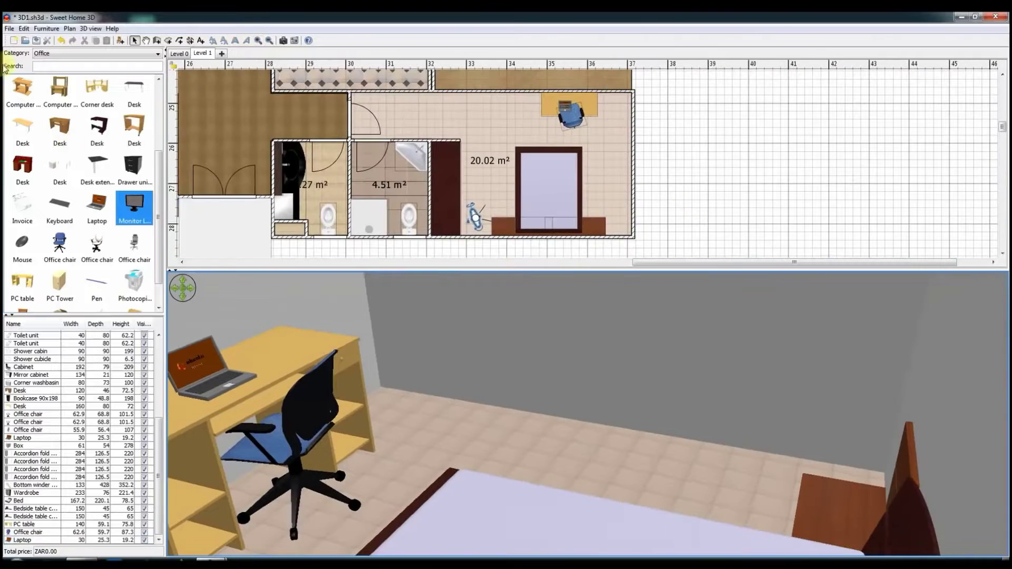
{"action": "left_click", "coordinate": [80, 130]}
{"action": "scroll", "coordinate": [91, 227], "scroll_direction": "up", "scroll_amount": 2}
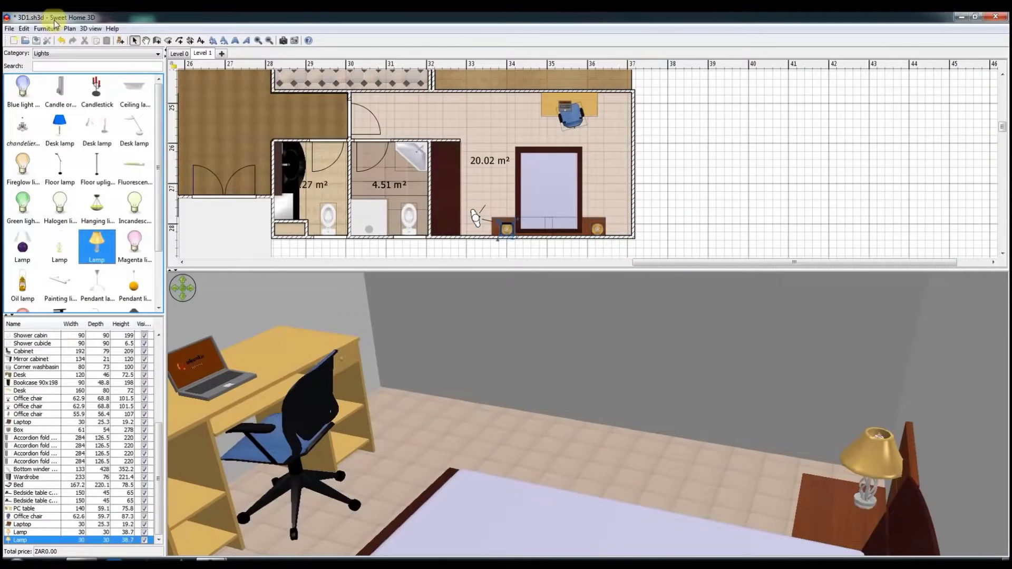
{"action": "mouse_move", "coordinate": [490, 414]}
{"action": "left_mouse_down"}
{"action": "mouse_move", "coordinate": [564, 355]}
{"action": "mouse_move", "coordinate": [183, 293]}
{"action": "left_mouse_up"}
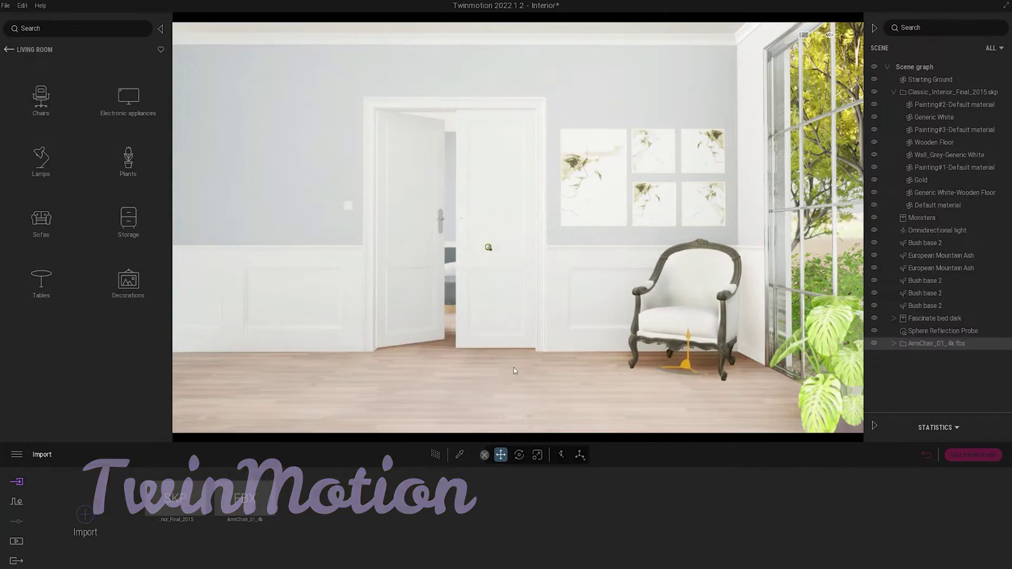
Turn on the Path Tracer to preview the furnished room with path-traced lighting.
{"action": "key", "text": "r"}
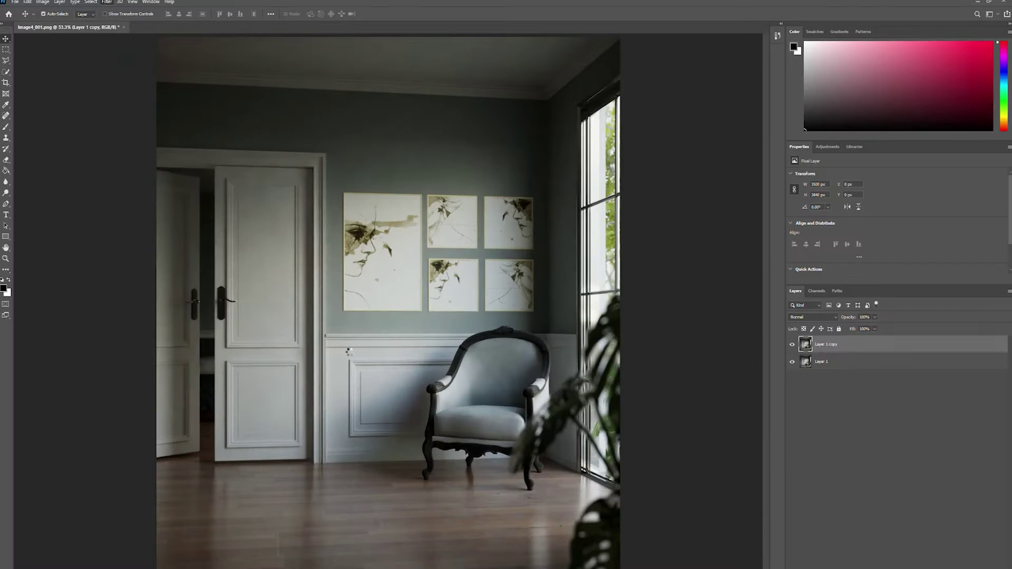
Open the Camera Raw Filter to set the curve to Lights -14 and Shadows +38.
{"action": "key", "text": "ctrl+shift+a"}
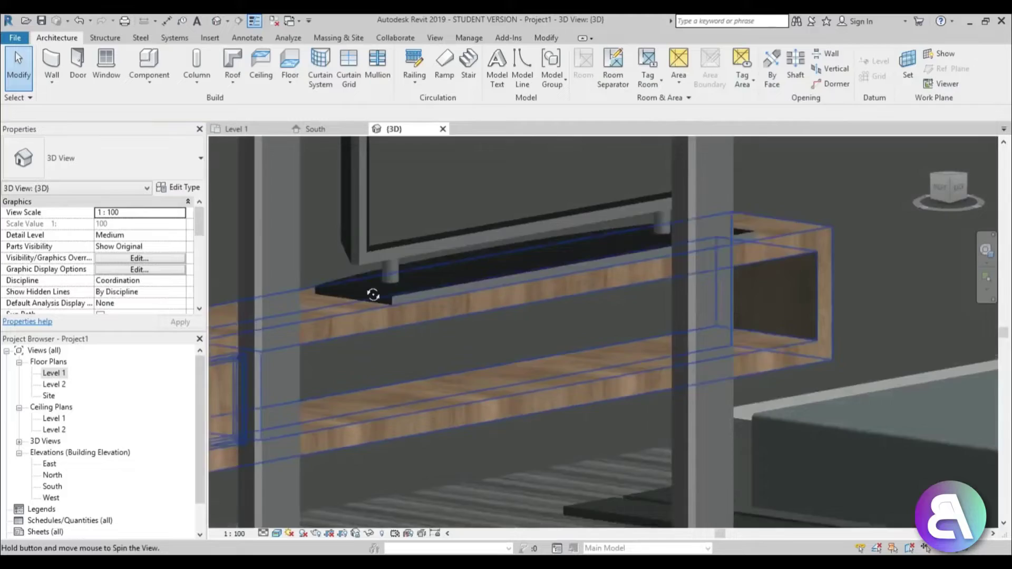
{"action": "scroll", "coordinate": [487, 266], "scroll_direction": "down", "scroll_amount": 5}
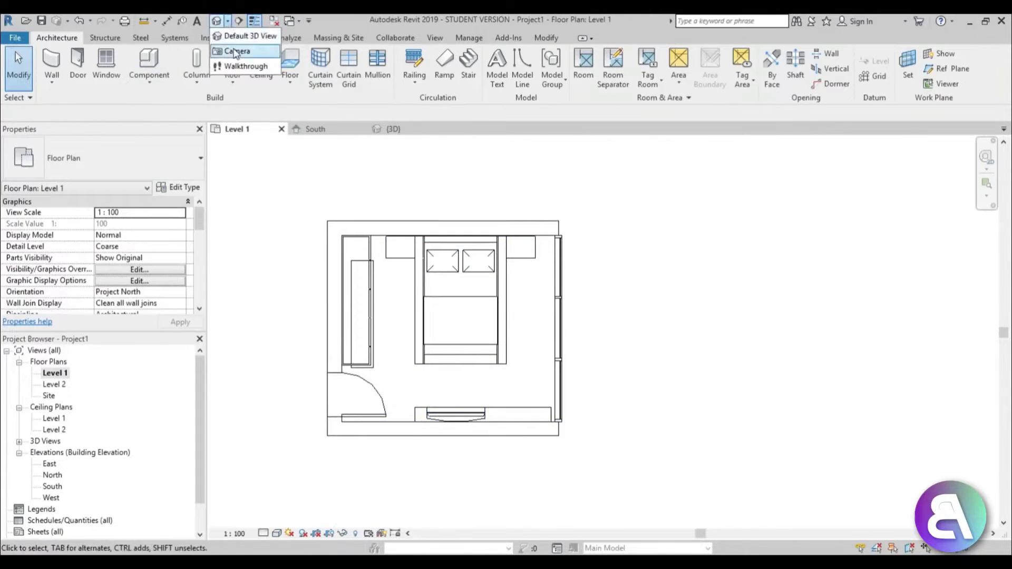
{"action": "scroll", "coordinate": [434, 223], "scroll_direction": "down", "scroll_amount": 2}
Orient the camera view to the Level 1 plan and select its crop region in the floor plan.
{"action": "right_click", "coordinate": [948, 191]}
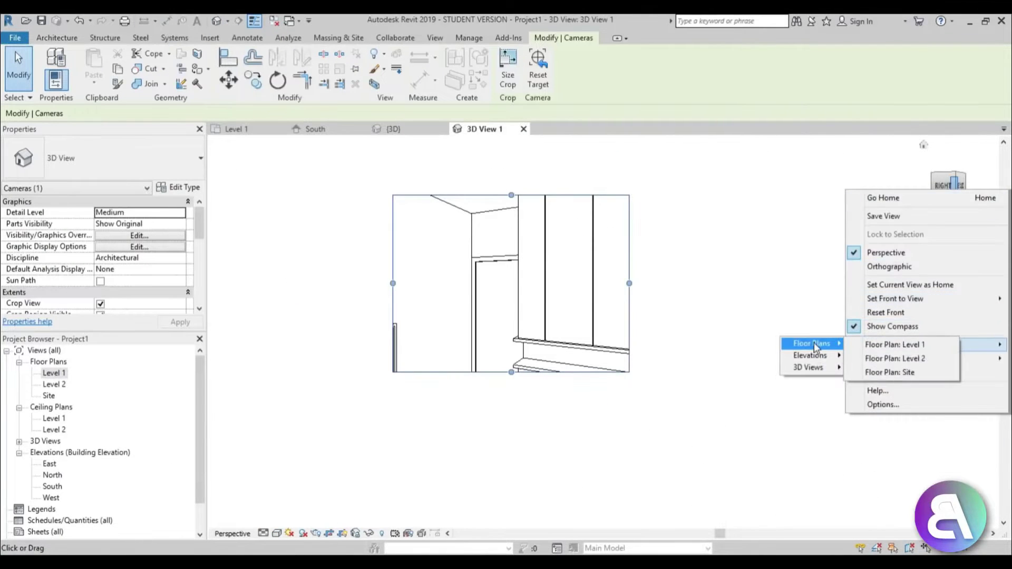
{"action": "left_click", "coordinate": [894, 344]}
{"action": "double_click", "coordinate": [54, 372]}
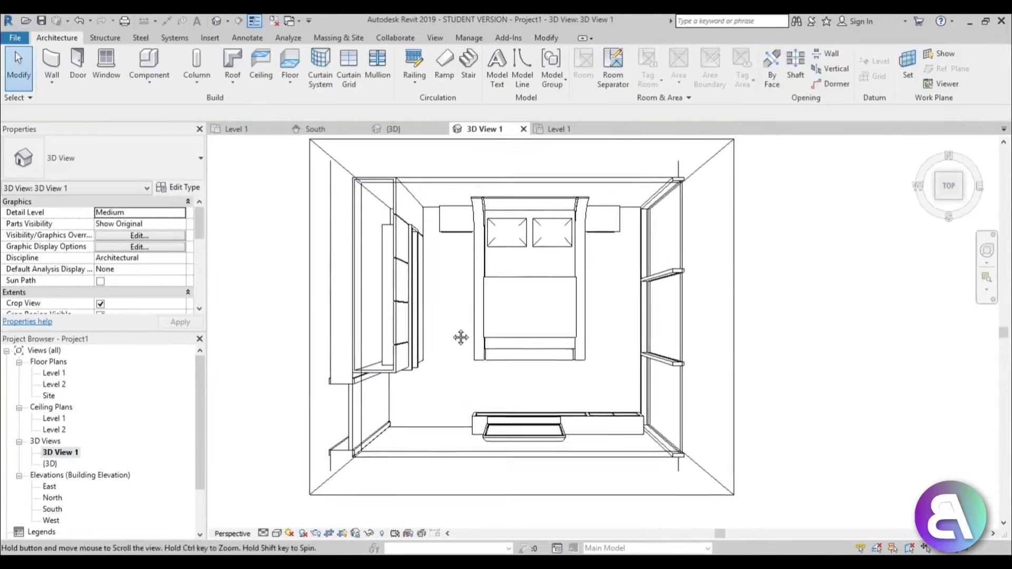
{"action": "left_click", "coordinate": [461, 495]}
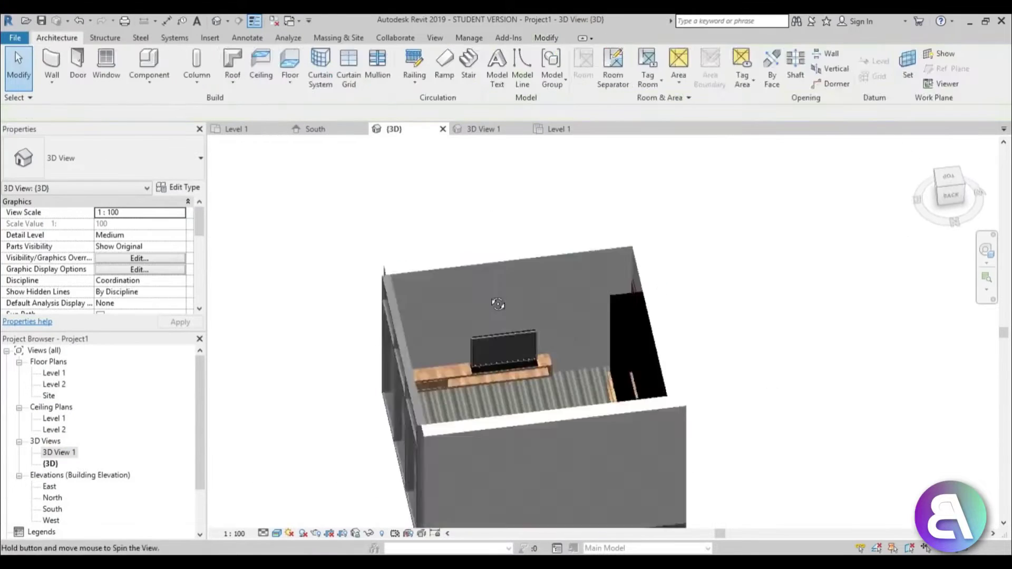
{"action": "type", "text": "cocn"}
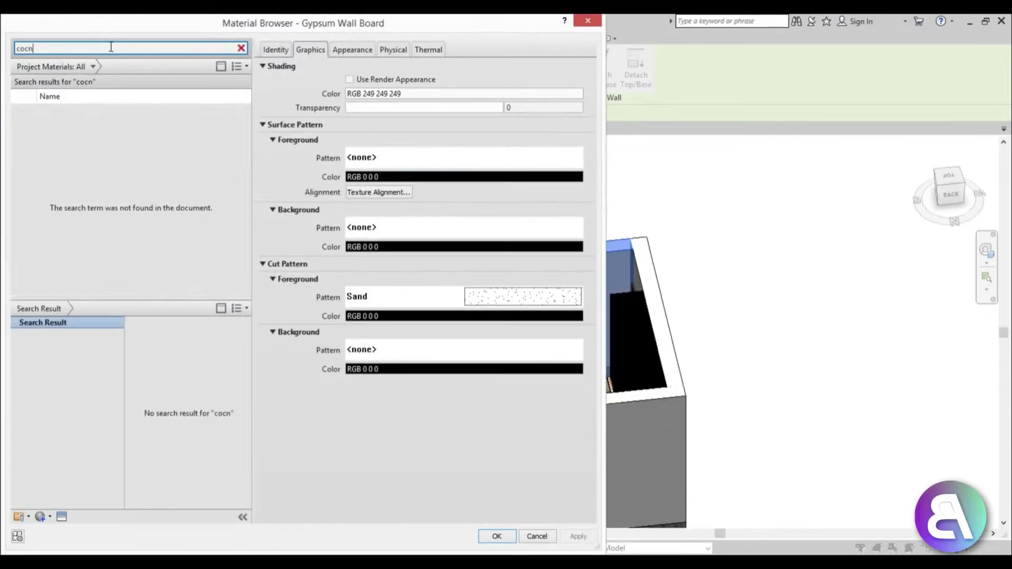
Fix the 'concrete' material search and add Concrete, Plywood formwork to the project.
{"action": "key", "text": "BackSpace"}
{"action": "key", "text": "BackSpace"}
{"action": "type", "text": "ncre"}
{"action": "scroll", "coordinate": [197, 419], "scroll_direction": "up", "scroll_amount": 2}
{"action": "left_click", "coordinate": [236, 397]}
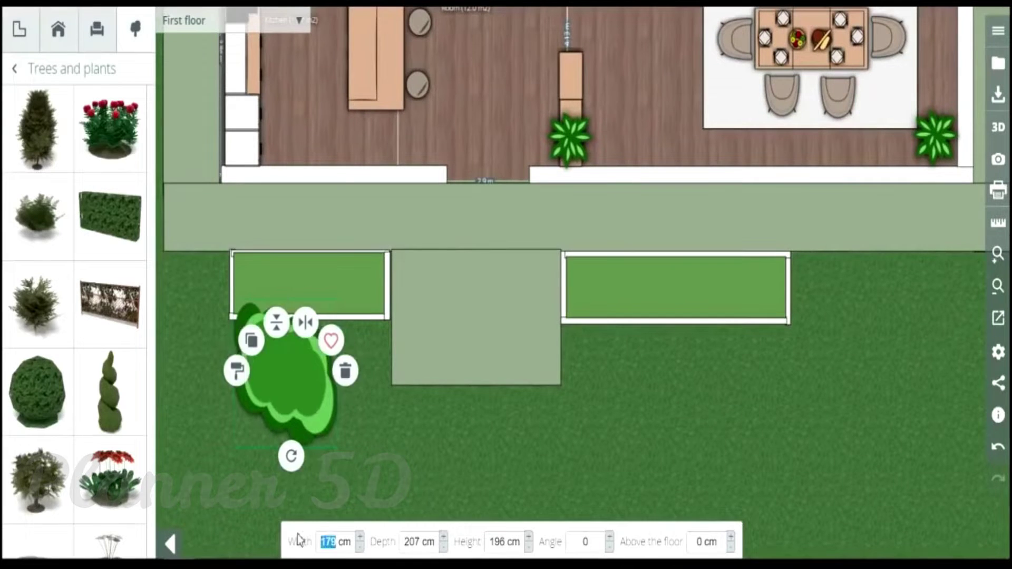
Rotate one bush upright in the right bed and add a second bush to the left bed.
{"action": "left_click_drag", "start_coordinate": [764, 357], "coordinate": [630, 379]}
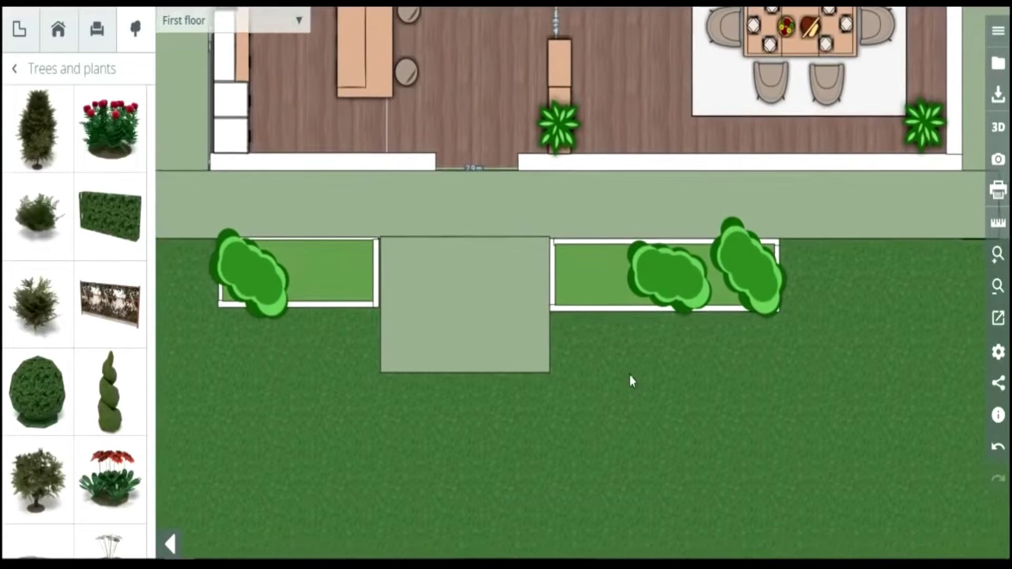
{"action": "left_click", "coordinate": [269, 276]}
{"action": "left_click_drag", "start_coordinate": [316, 367], "coordinate": [495, 448]}
{"action": "left_click", "coordinate": [681, 376]}
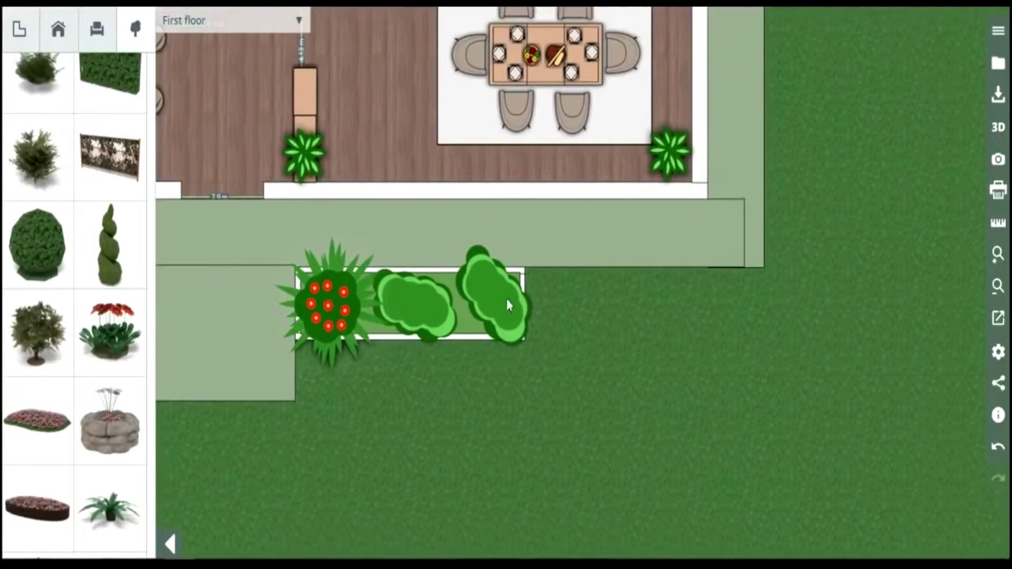
Place a bush along the lawn corner and make the planter green with red flowers.
{"action": "left_click_drag", "start_coordinate": [506, 296], "coordinate": [772, 189]}
{"action": "scroll", "coordinate": [791, 241], "scroll_direction": "down", "scroll_amount": 3}
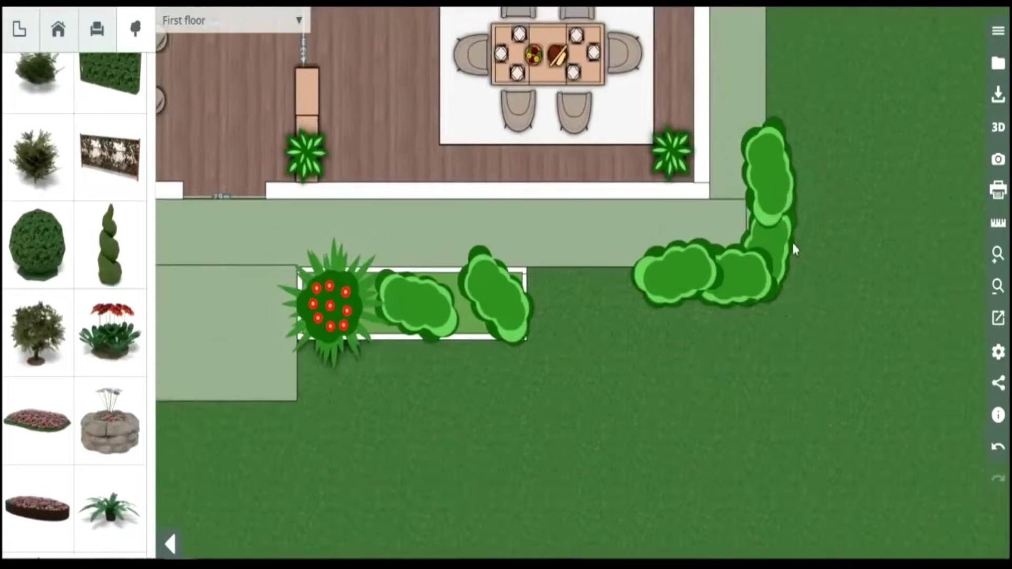
{"action": "scroll", "coordinate": [463, 422], "scroll_direction": "up", "scroll_amount": 2}
{"action": "left_click", "coordinate": [521, 419]}
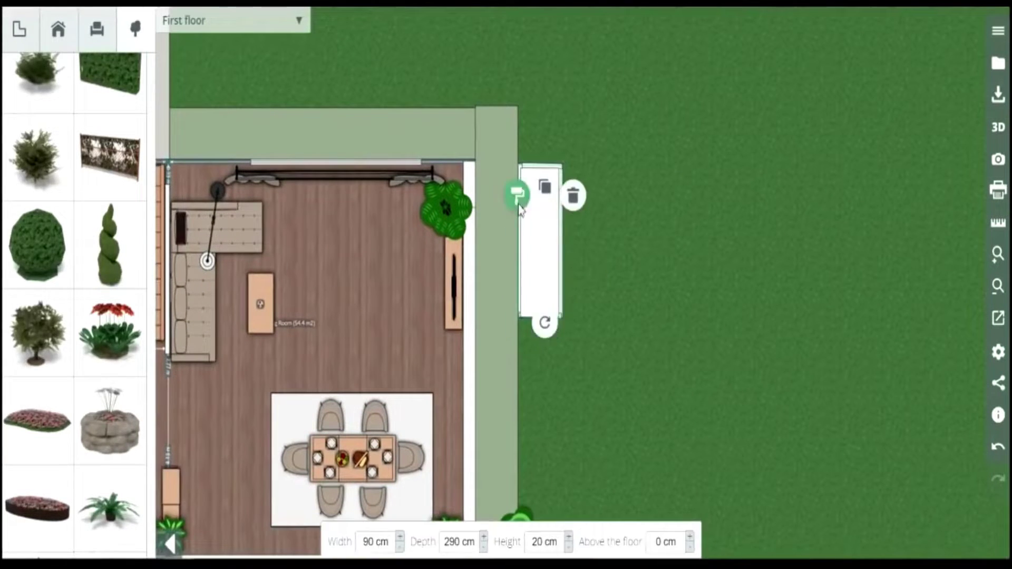
{"action": "left_click", "coordinate": [518, 198]}
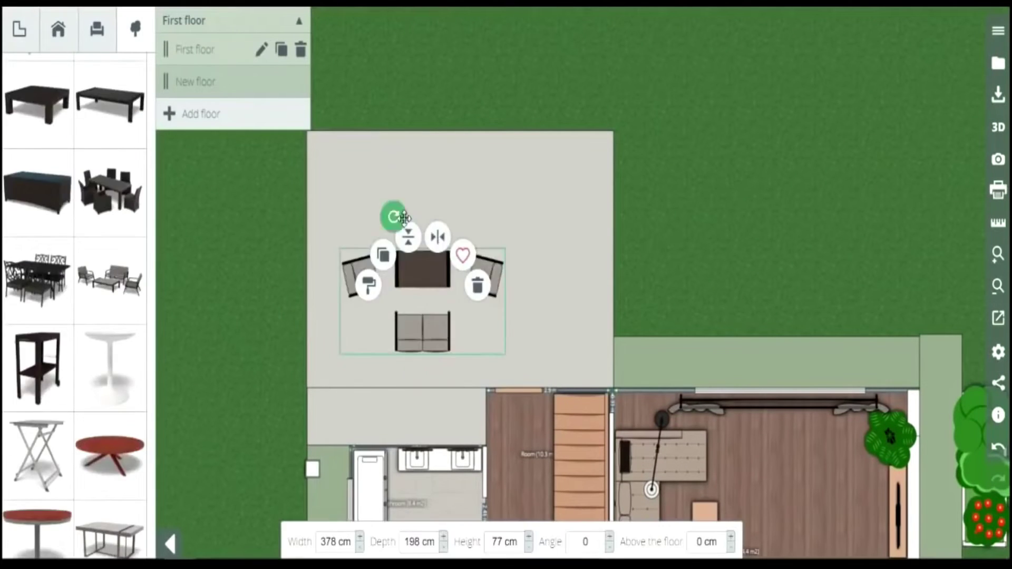
Place a rectangular pool on the new floor and return to the 2D plan.
{"action": "left_click", "coordinate": [115, 156]}
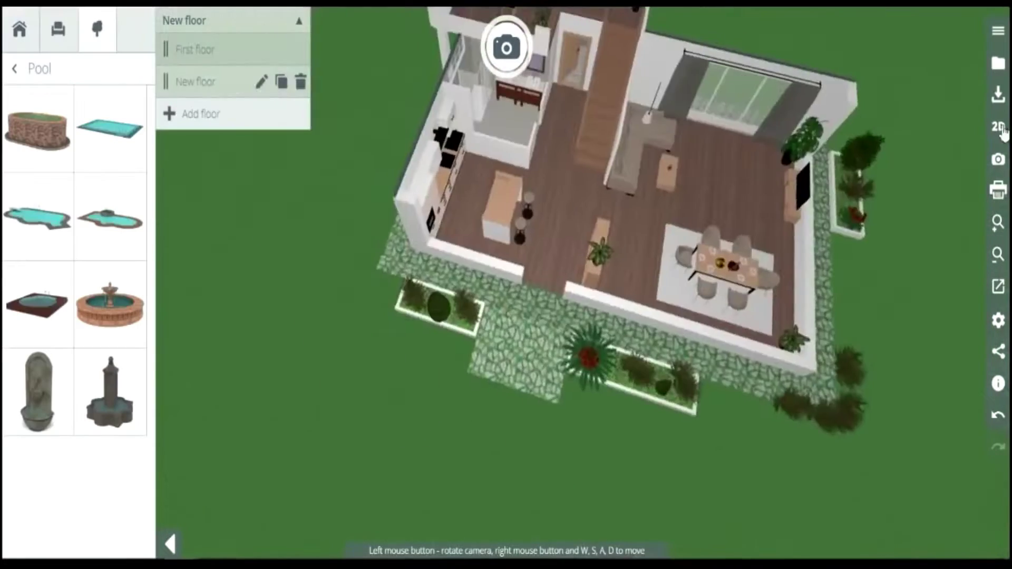
{"action": "left_click", "coordinate": [1000, 129]}
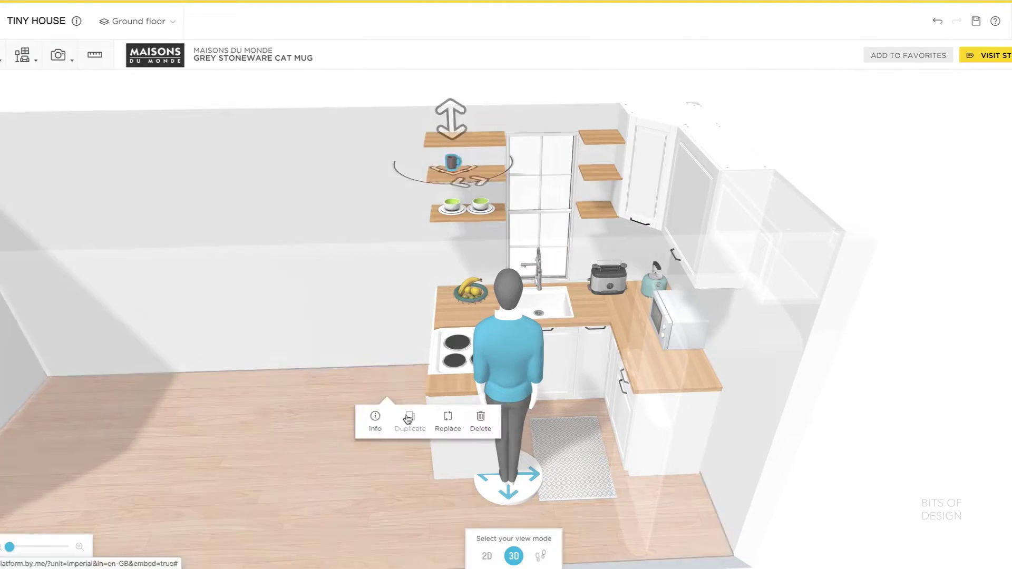
Duplicate a mug to add another one on the kitchen shelf.
{"action": "left_click", "coordinate": [409, 419]}
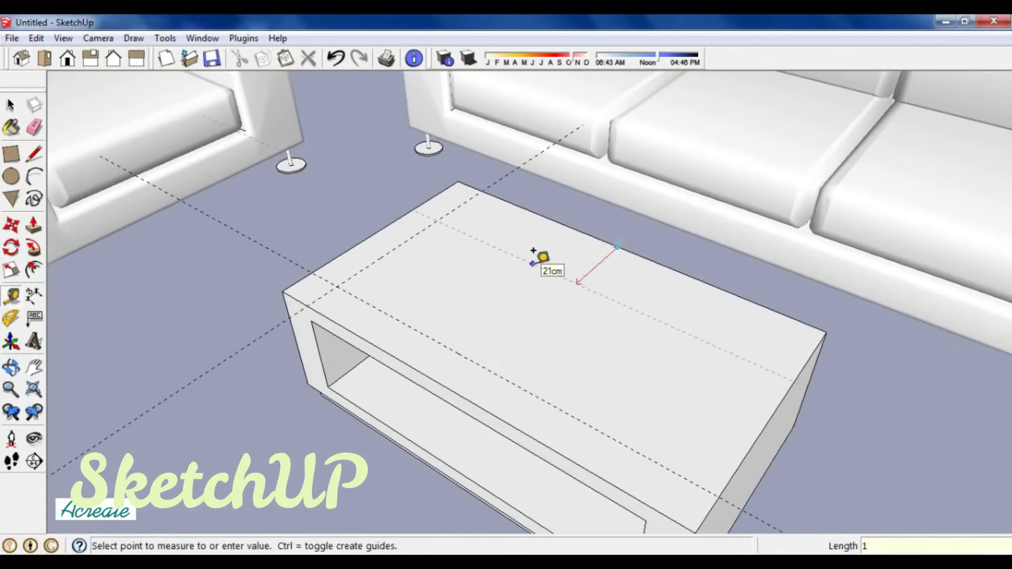
Draw four round spacers on the coffee table and erase the leftover edges.
{"action": "key", "text": "c"}
{"action": "scroll", "coordinate": [304, 286], "scroll_direction": "up", "scroll_amount": 3}
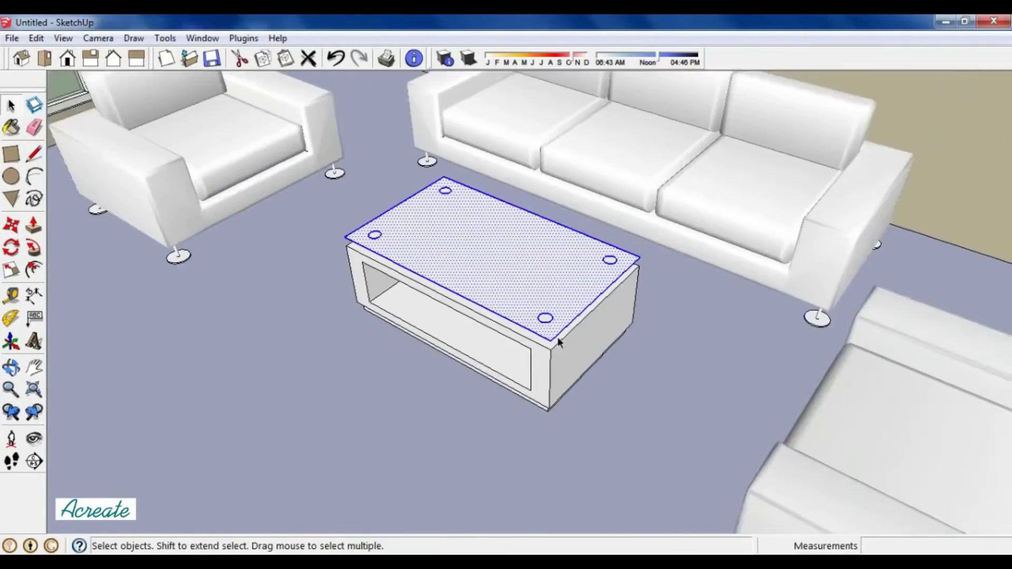
{"action": "key", "text": "e"}
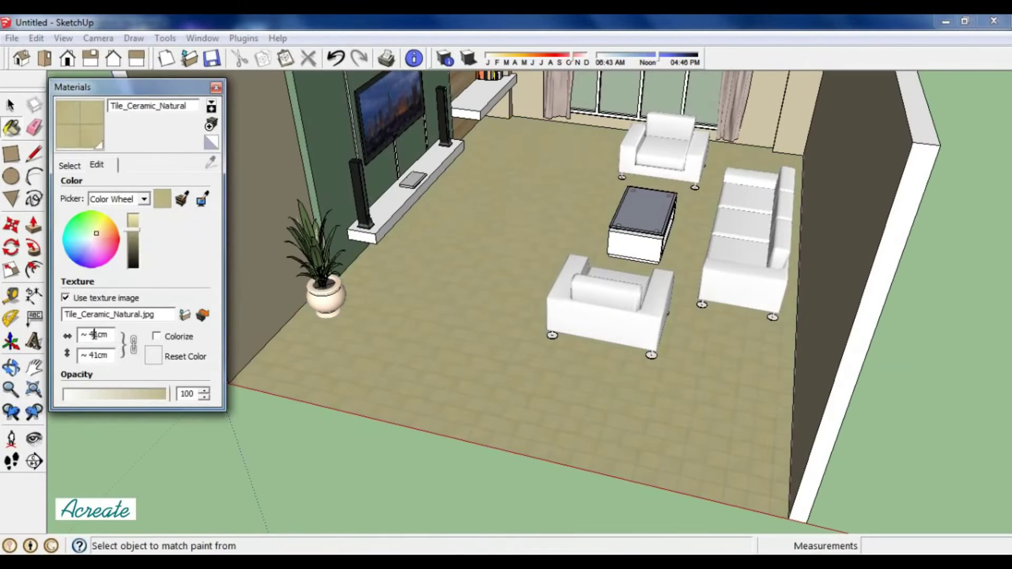
Tint the Tile_Ceramic_Natural floor texture and orbit around the living room.
{"action": "left_click", "coordinate": [134, 225]}
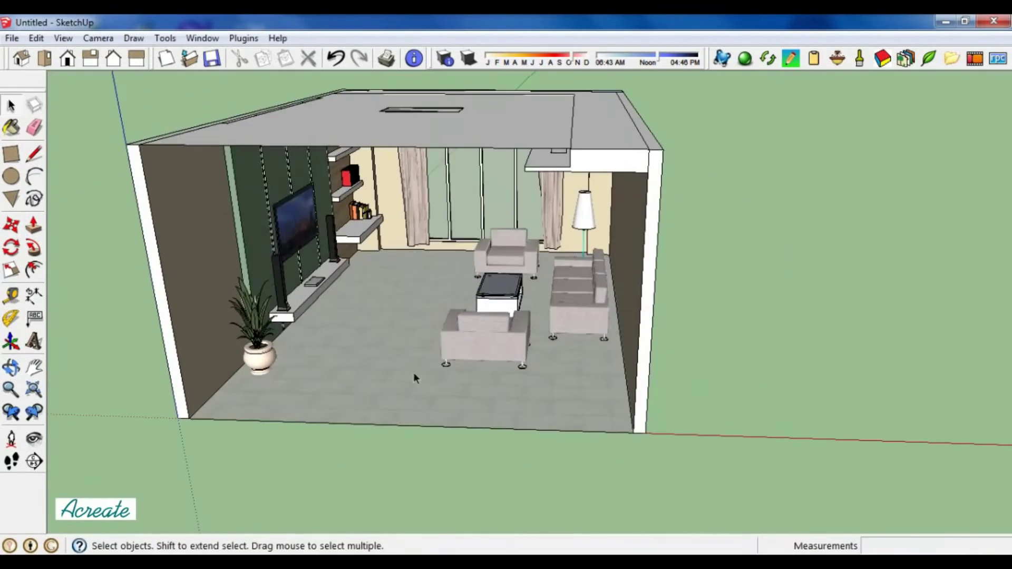
{"action": "scroll", "coordinate": [526, 450], "scroll_direction": "up", "scroll_amount": 5}
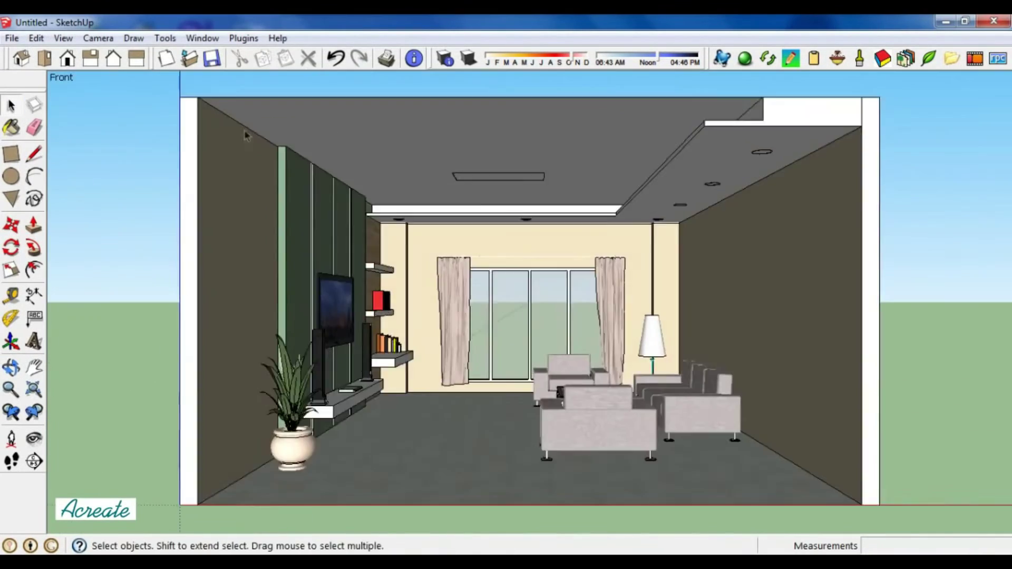
{"action": "left_click_drag", "start_coordinate": [513, 354], "coordinate": [506, 354]}
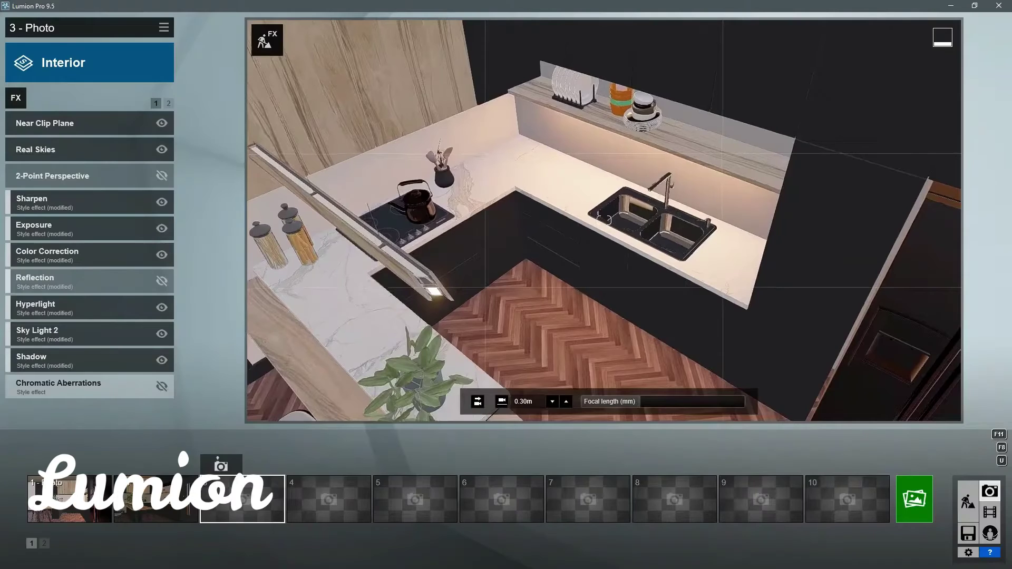
Pull the camera back for a wider third kitchen shot and adjust the Near Clip Plane.
{"action": "key", "text": "s"}
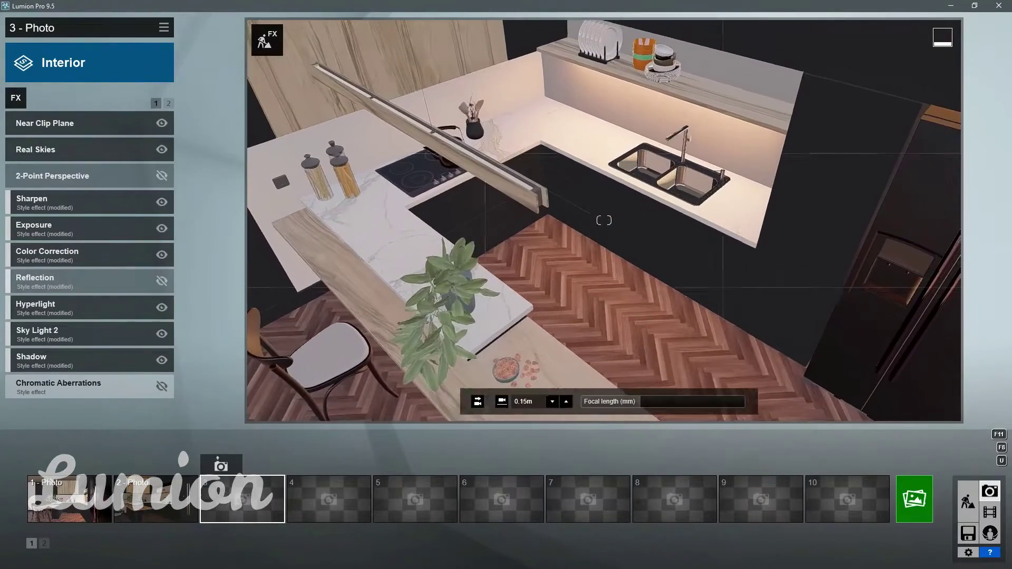
{"action": "left_click", "coordinate": [47, 124]}
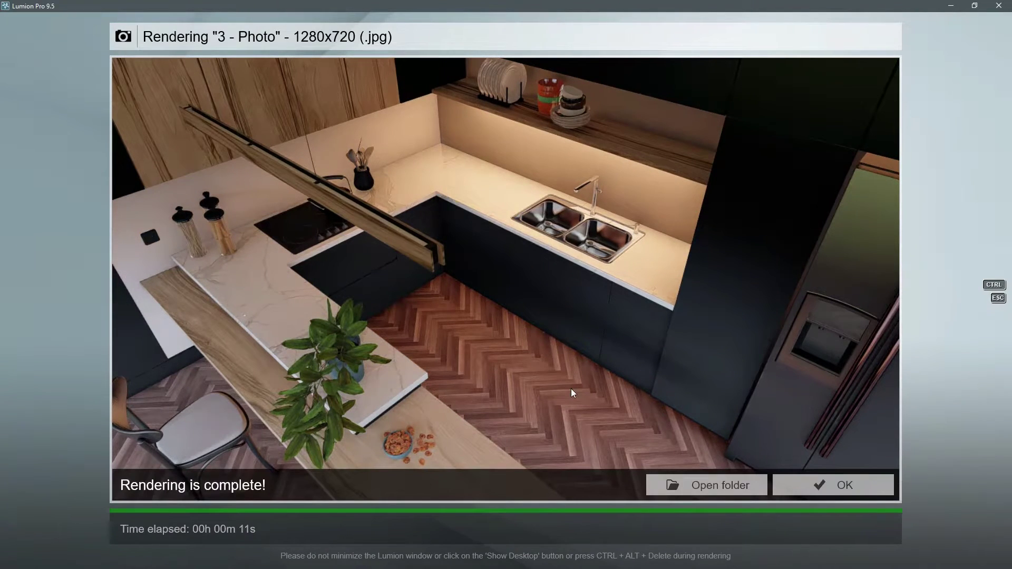
Dismiss the finished render, then re-render and save the third kitchen photo.
{"action": "left_click", "coordinate": [832, 485]}
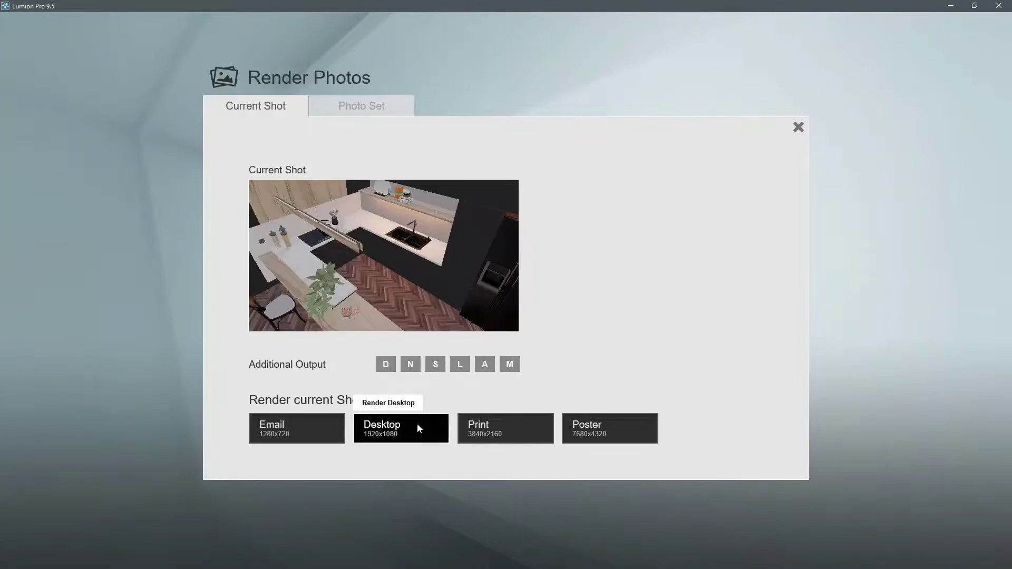
{"action": "left_click", "coordinate": [416, 422]}
{"action": "key", "text": "Return"}
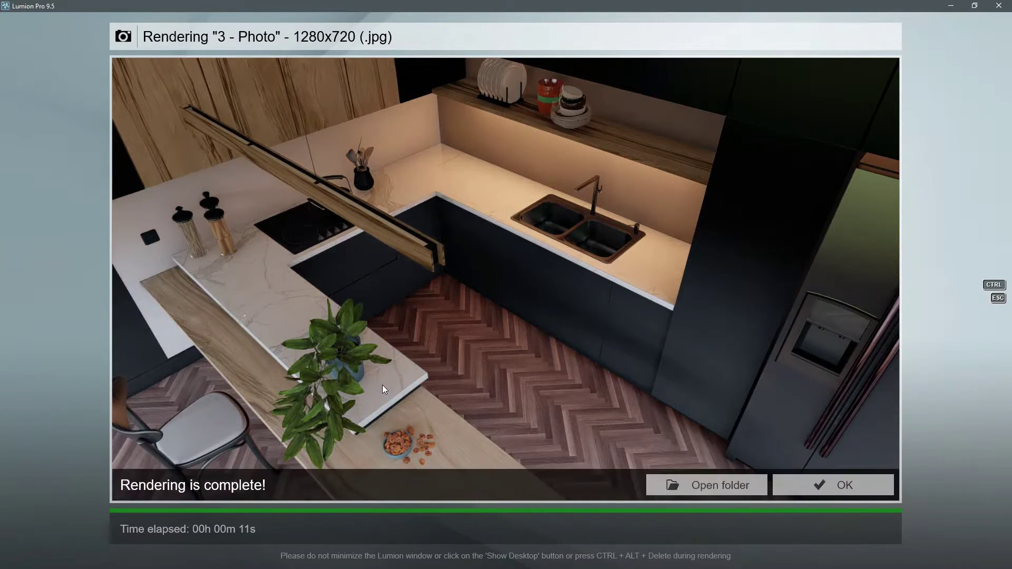
{"action": "left_click", "coordinate": [826, 479]}
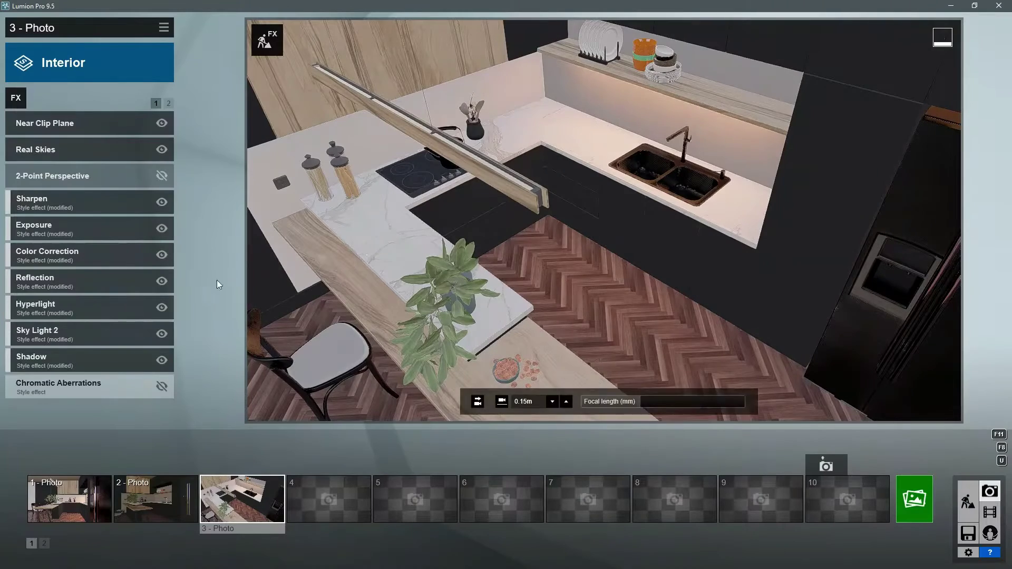
Add the Chromatic Aberrations effect from the FX list to the third kitchen photo.
{"action": "left_click", "coordinate": [113, 382]}
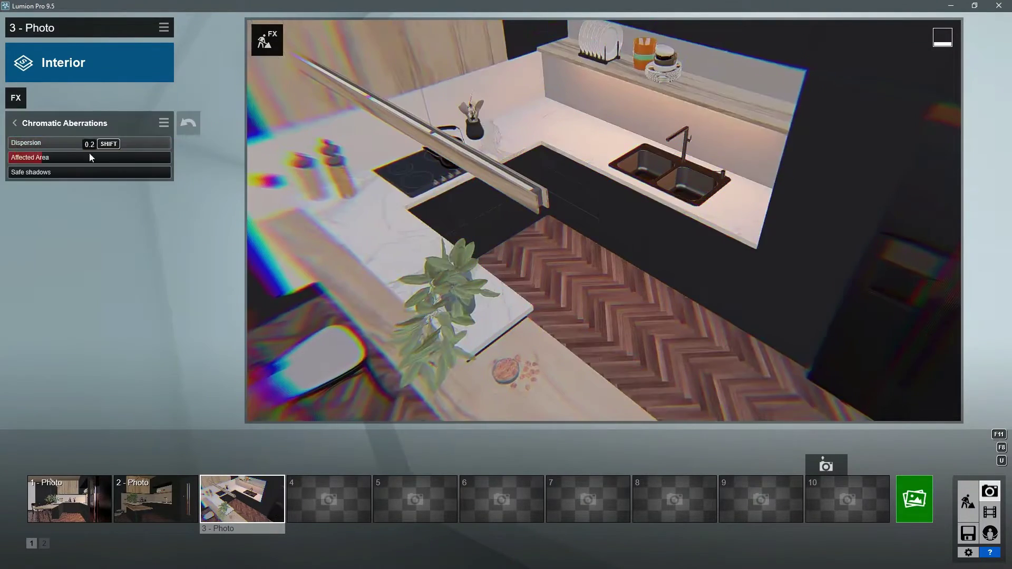